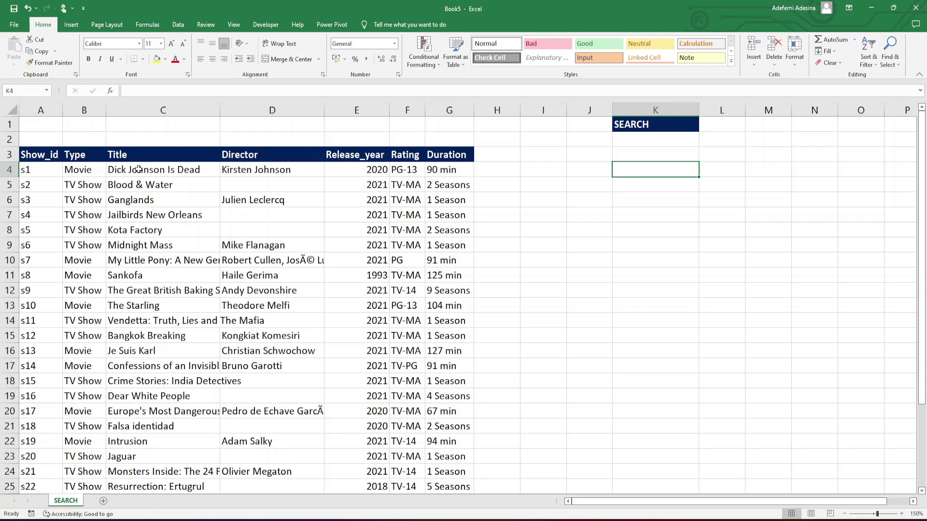
Enter =SEARCH("Dead",C4) in K4 to find the word in the first title, and copy the formula down to K19.
{"action": "left_click", "coordinate": [198, 171]}
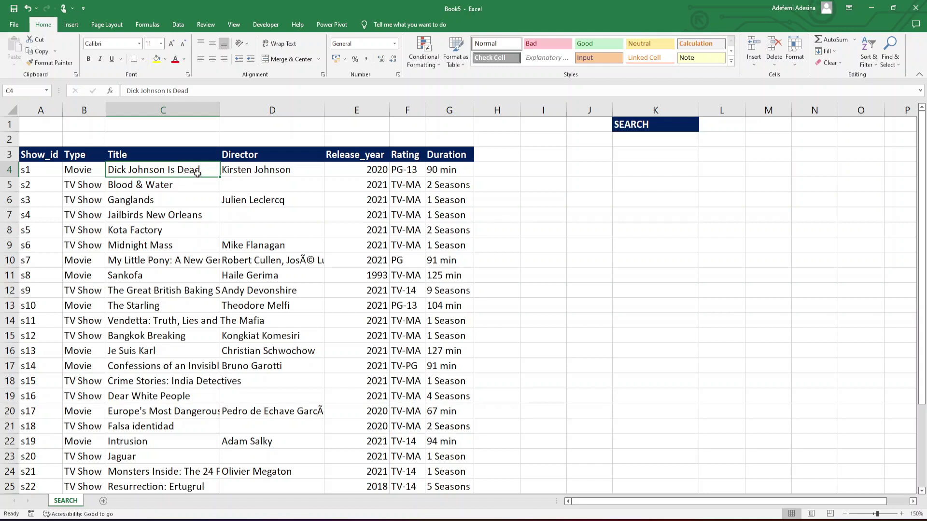
{"action": "left_click", "coordinate": [646, 167]}
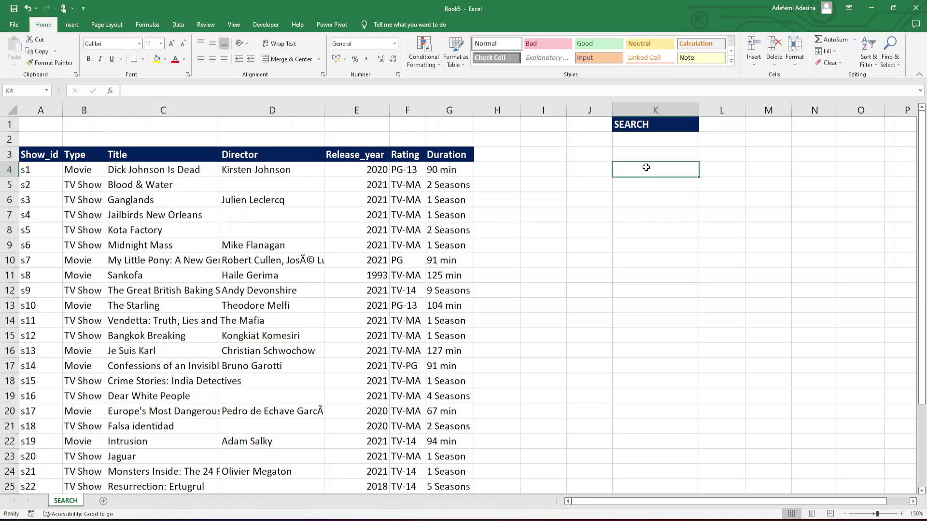
{"action": "type", "text": "=SEA"}
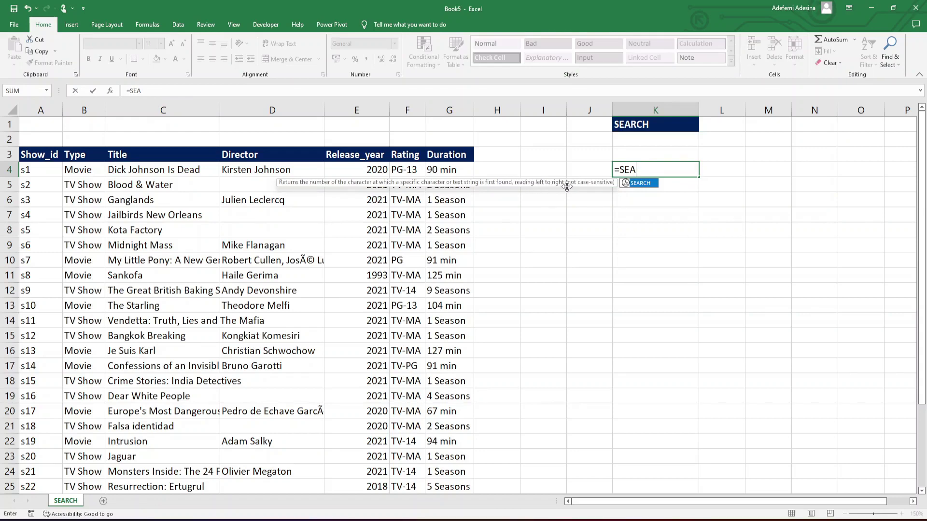
{"action": "key", "text": "Tab"}
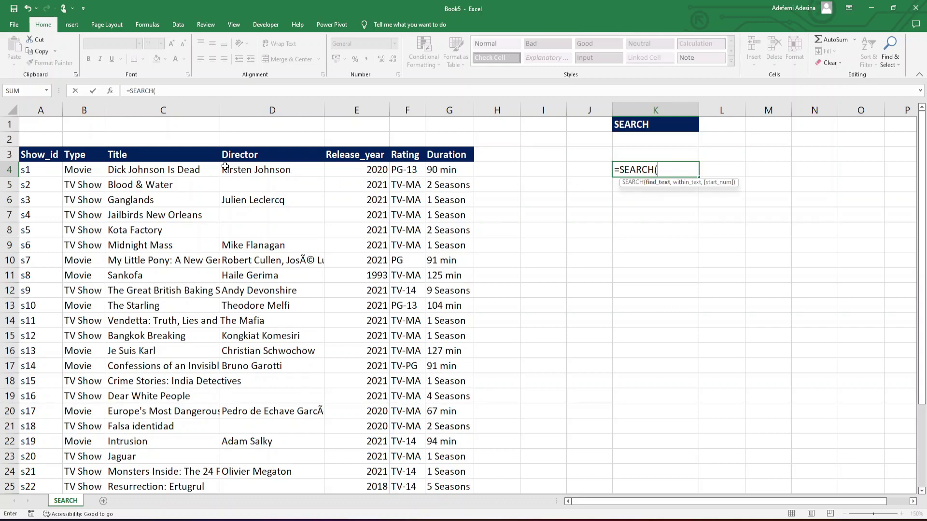
{"action": "type", "text": "\"Dead\","}
{"action": "left_click", "coordinate": [205, 170]}
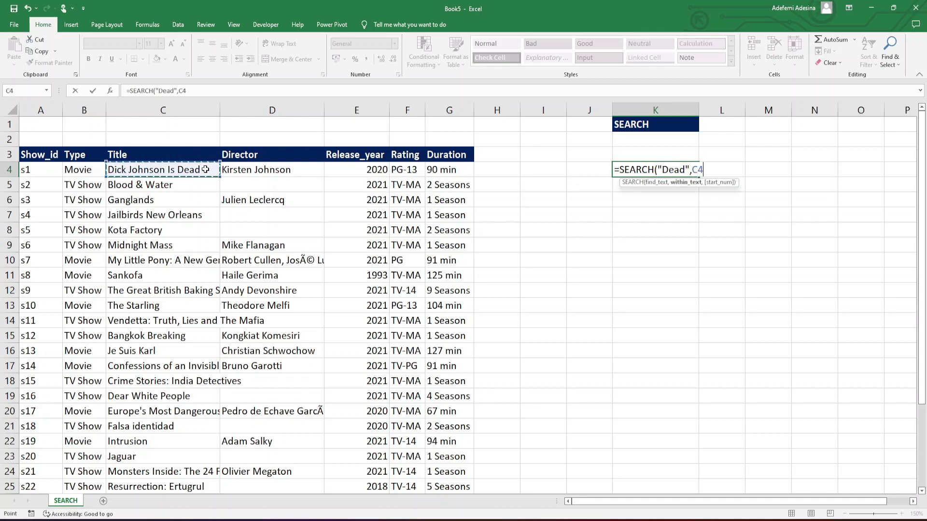
{"action": "type", "text": ")"}
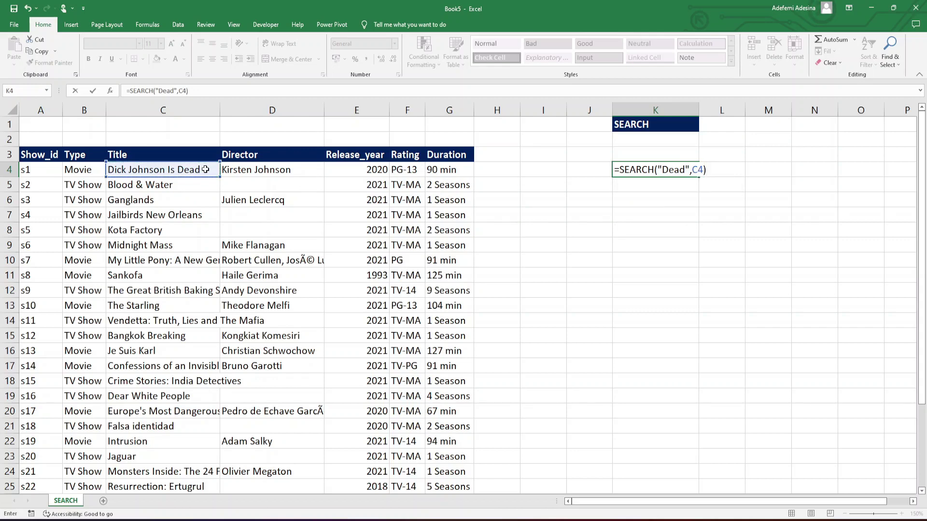
{"action": "key", "text": "Return"}
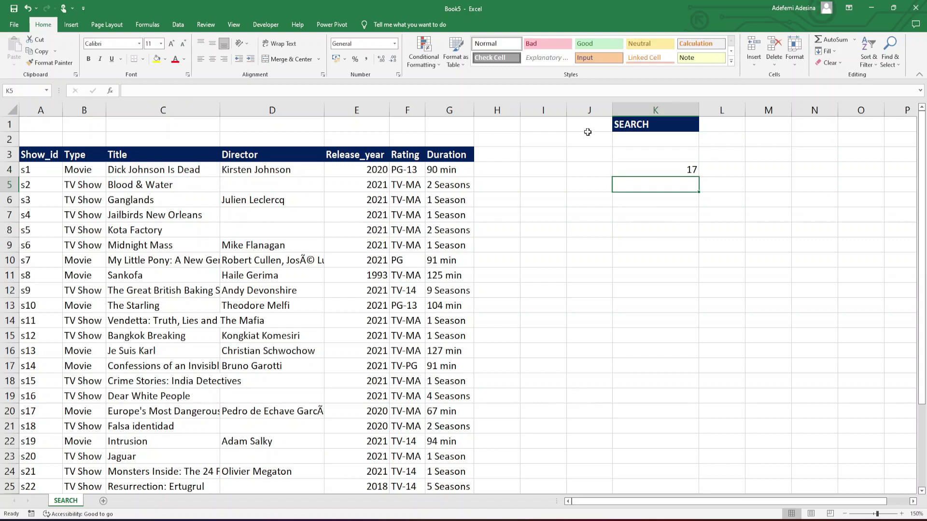
{"action": "left_click", "coordinate": [669, 169]}
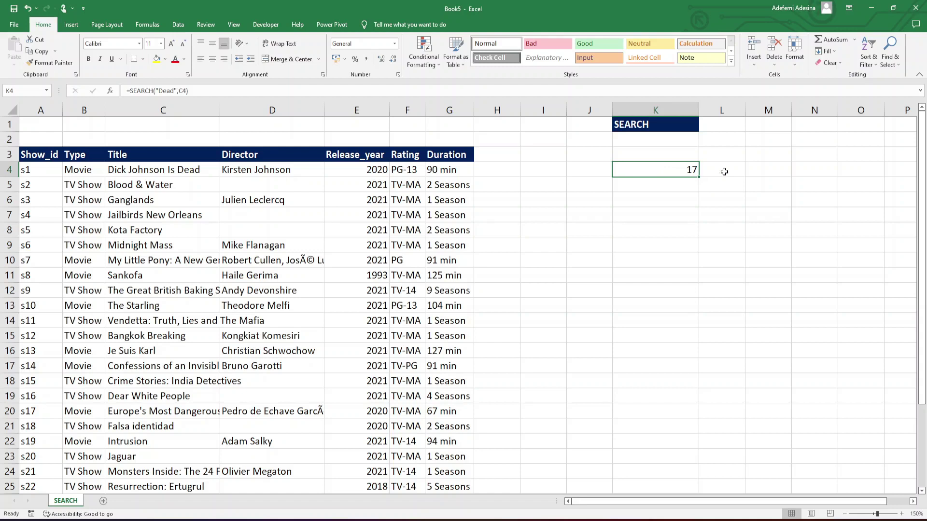
{"action": "left_click_drag", "start_coordinate": [699, 185], "coordinate": [703, 403]}
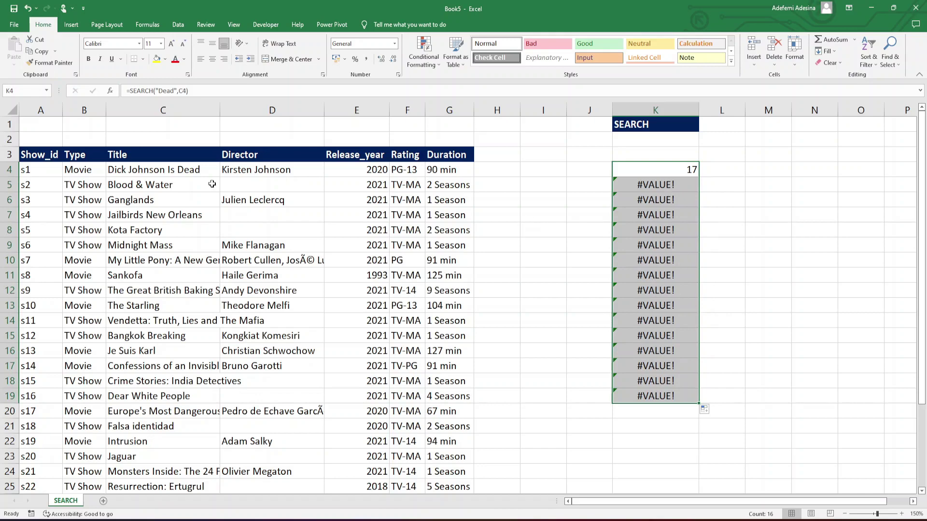
Widen the Title column to fit its longest entry and look through the list of titles.
{"action": "left_click", "coordinate": [195, 182]}
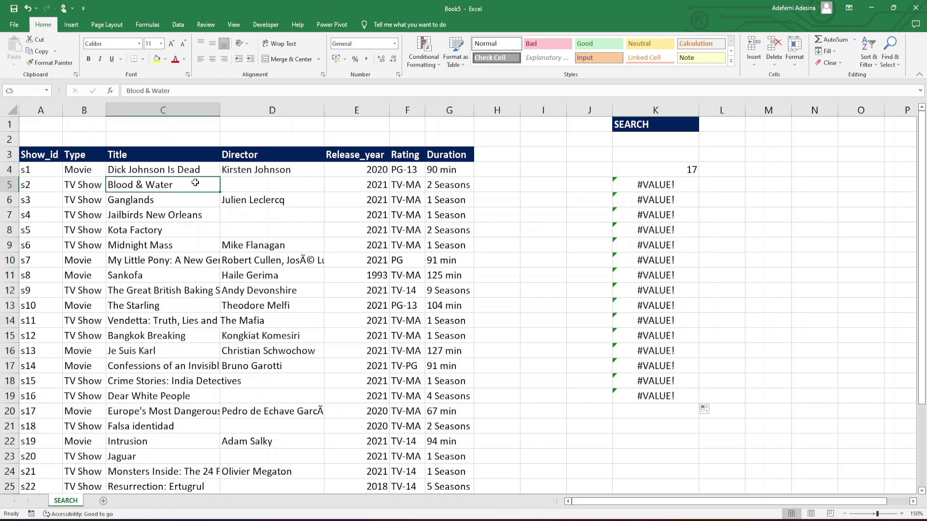
{"action": "double_click", "coordinate": [220, 108]}
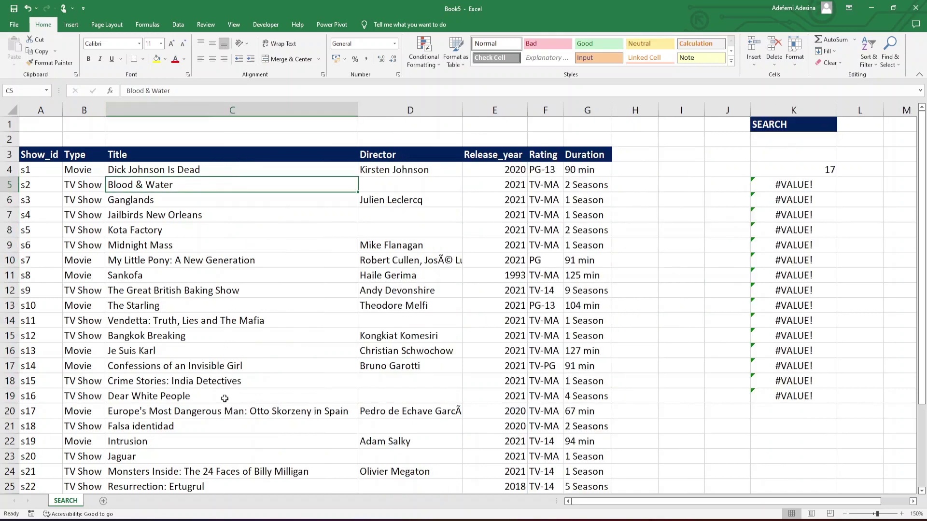
{"action": "scroll", "coordinate": [225, 398], "scroll_direction": "down", "scroll_amount": 1}
{"action": "scroll", "coordinate": [224, 398], "scroll_direction": "down", "scroll_amount": 2}
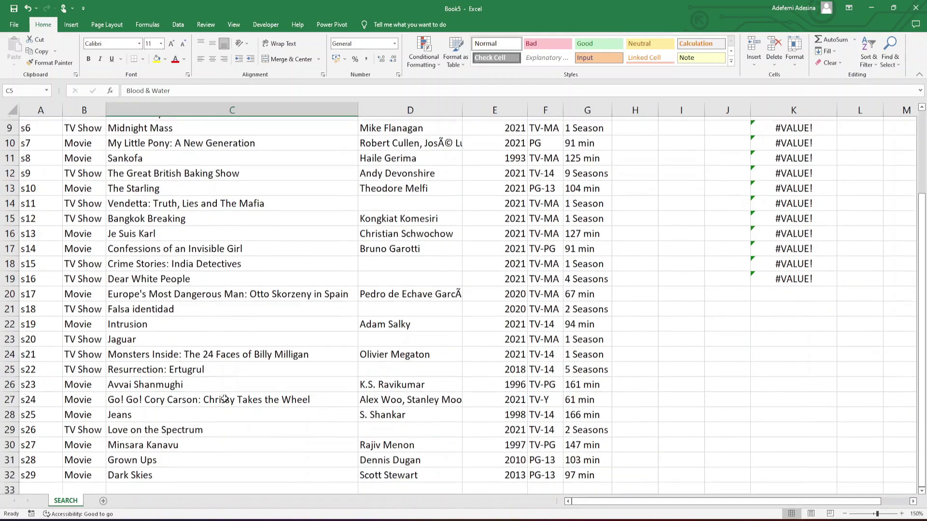
{"action": "scroll", "coordinate": [418, 357], "scroll_direction": "up", "scroll_amount": 3}
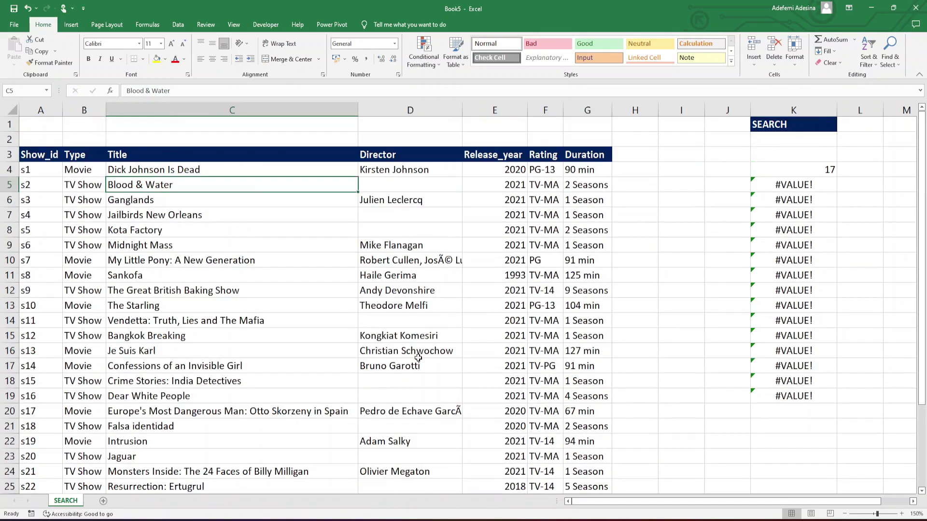
Change the search text in K4's formula to "the" so it reads =SEARCH("the",C4).
{"action": "left_click", "coordinate": [795, 168]}
{"action": "double_click", "coordinate": [795, 168]}
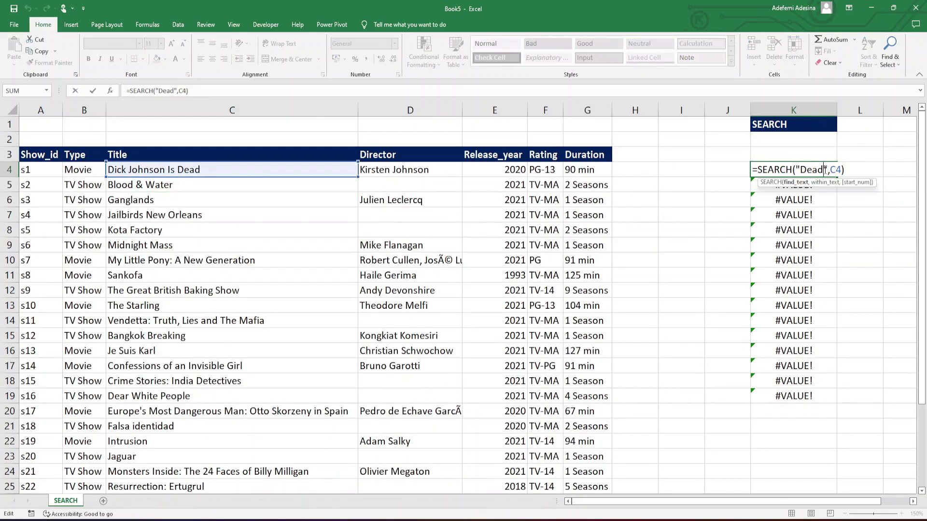
{"action": "key", "text": "BackSpace"}
{"action": "key", "text": "BackSpace"}
{"action": "key", "text": "BackSpace"}
{"action": "key", "text": "BackSpace"}
{"action": "type", "text": "the"}
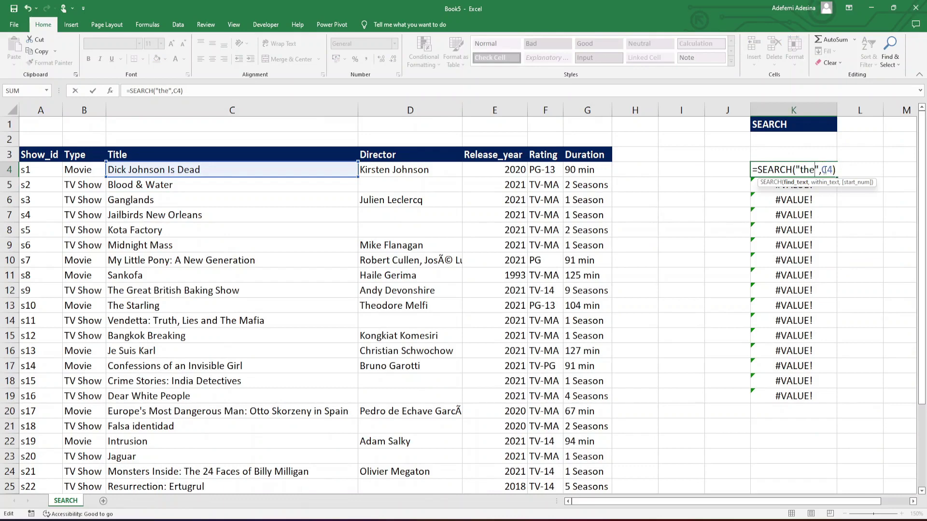
{"action": "key", "text": "ctrl+Return"}
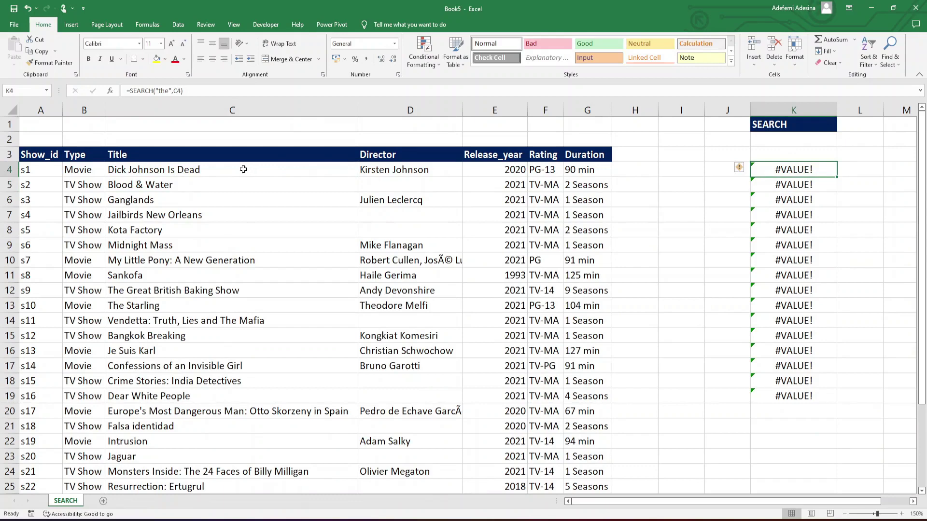
Copy the updated K4 formula down the column to K20.
{"action": "left_click", "coordinate": [301, 172]}
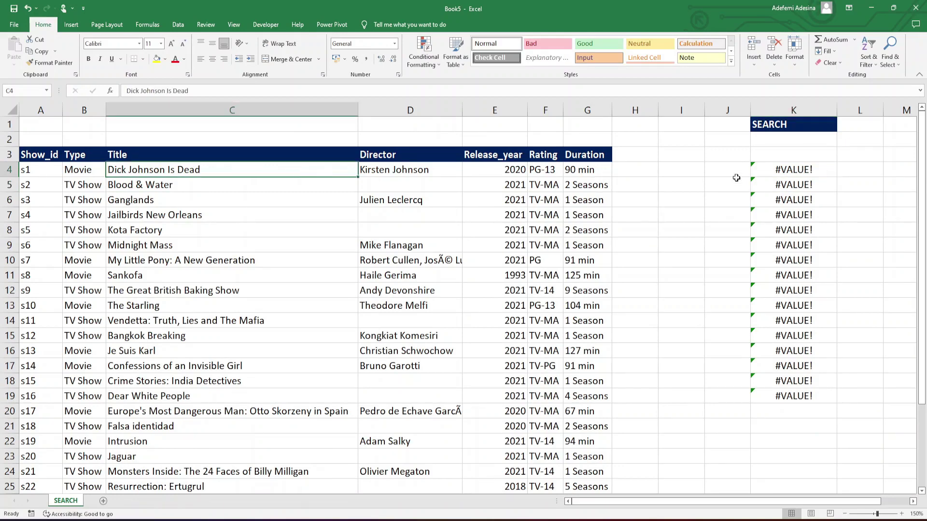
{"action": "left_click", "coordinate": [789, 172]}
{"action": "double_click", "coordinate": [837, 177]}
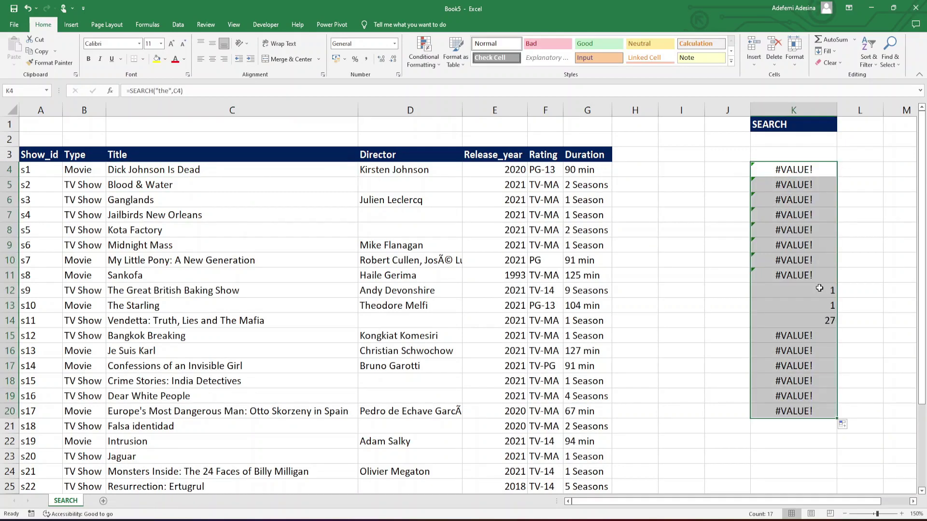
Compare the results in K12 to K14 with their titles, and extend the formula from K20 down to K32.
{"action": "left_click", "coordinate": [819, 288]}
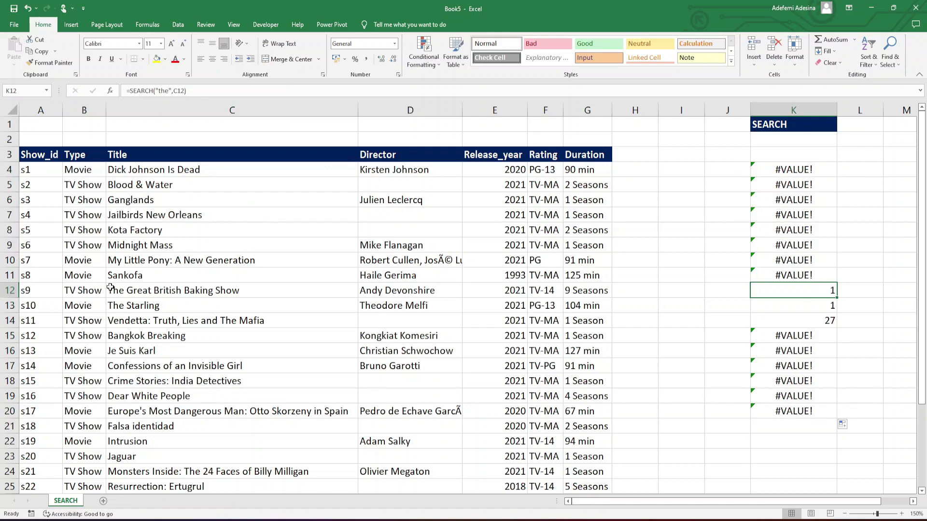
{"action": "left_click", "coordinate": [116, 308]}
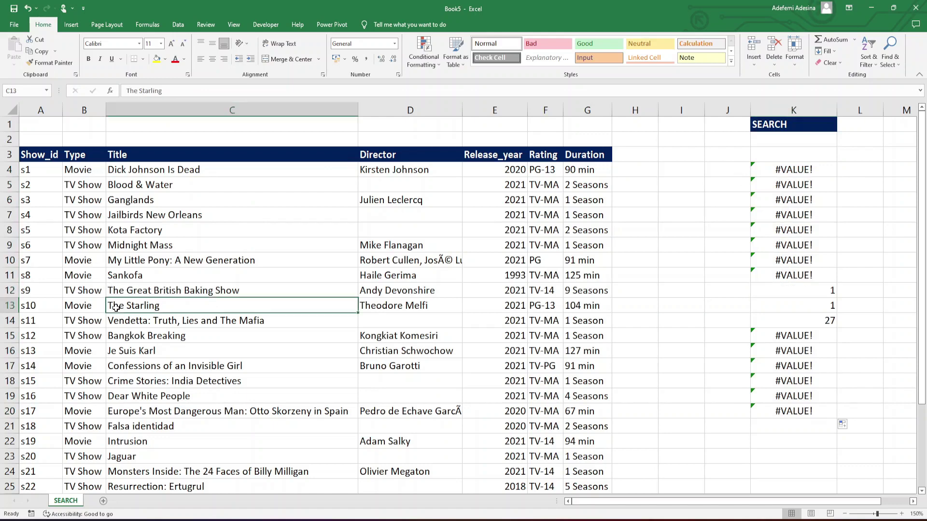
{"action": "left_click", "coordinate": [802, 326]}
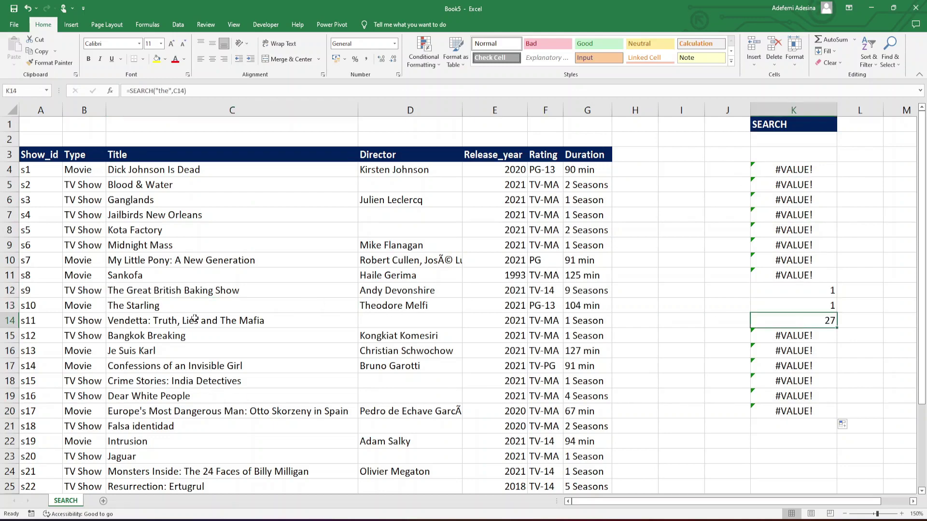
{"action": "left_click", "coordinate": [226, 321]}
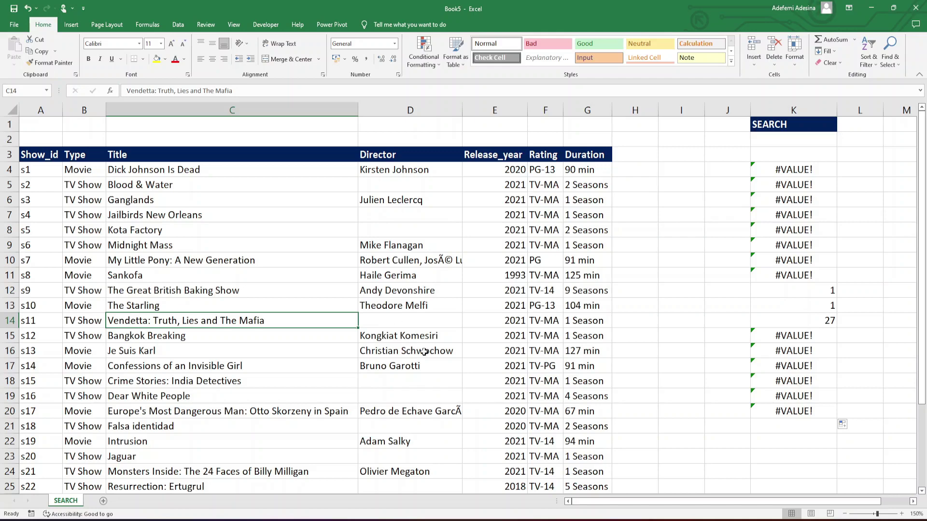
{"action": "left_click", "coordinate": [822, 413]}
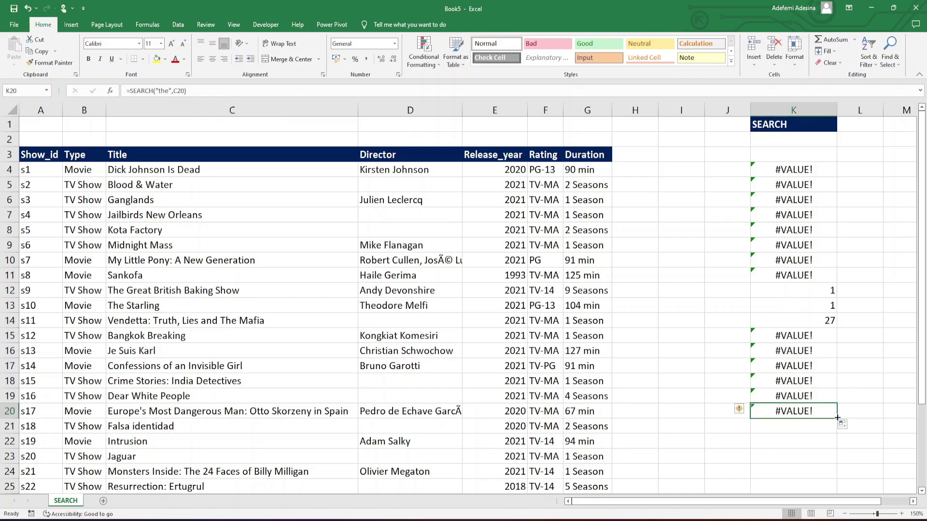
{"action": "left_click_drag", "start_coordinate": [834, 502], "coordinate": [808, 445]}
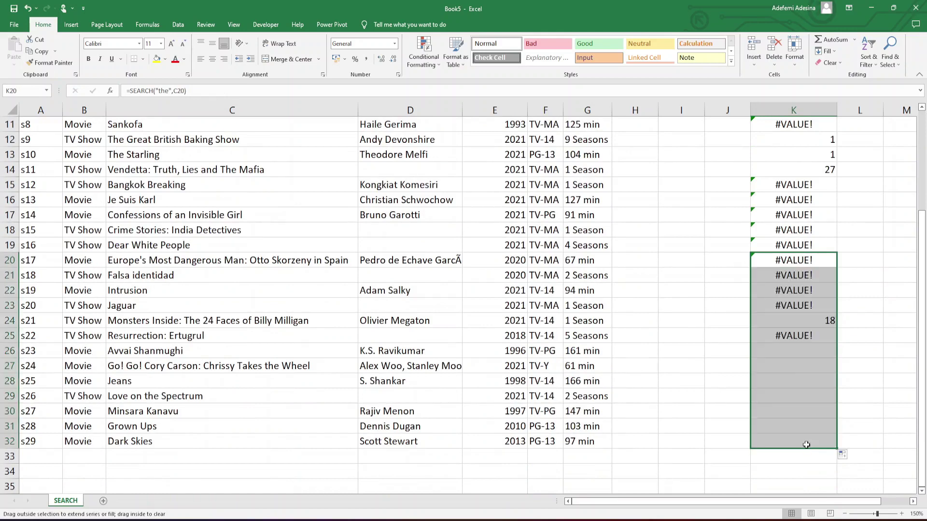
Examine the search results in K24, K27 and K29, then those in K4 and K12 to K14.
{"action": "left_click", "coordinate": [785, 320]}
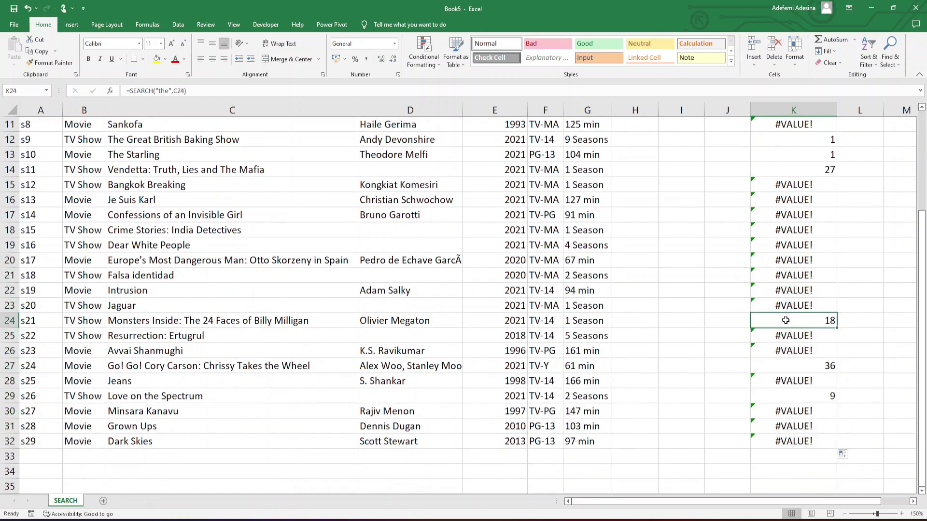
{"action": "left_click", "coordinate": [816, 368]}
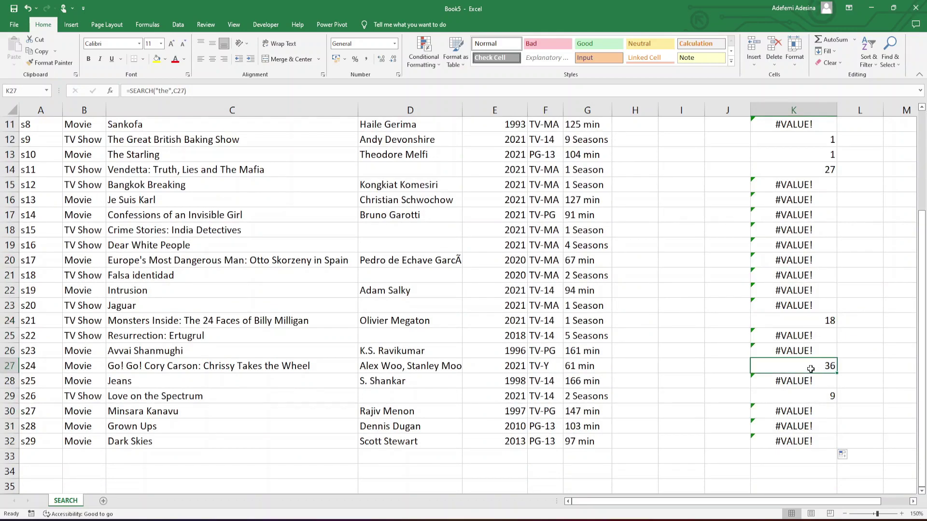
{"action": "left_click", "coordinate": [805, 397]}
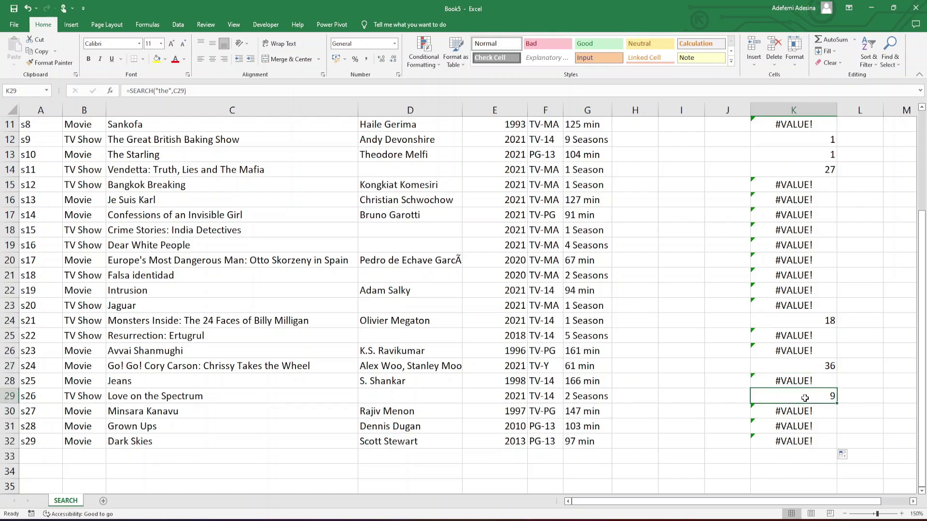
{"action": "scroll", "coordinate": [805, 398], "scroll_direction": "up", "scroll_amount": 4}
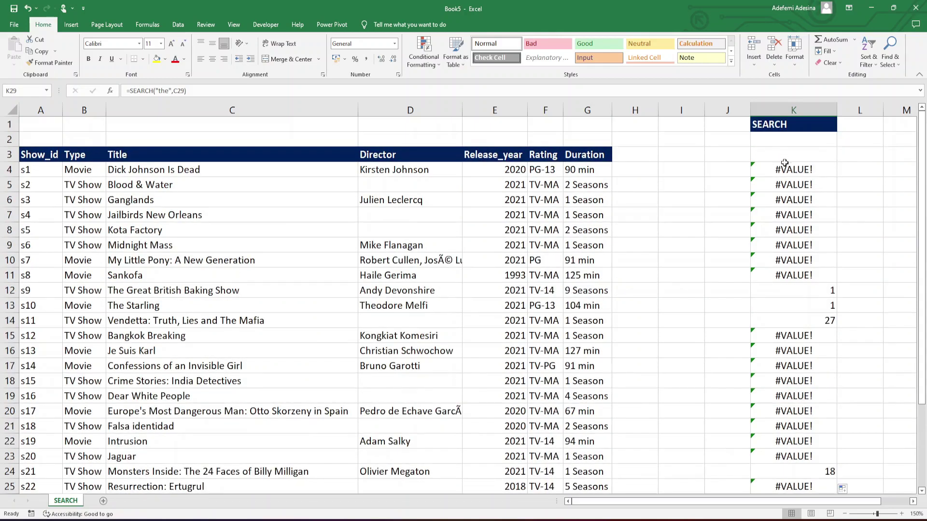
{"action": "left_click", "coordinate": [787, 165]}
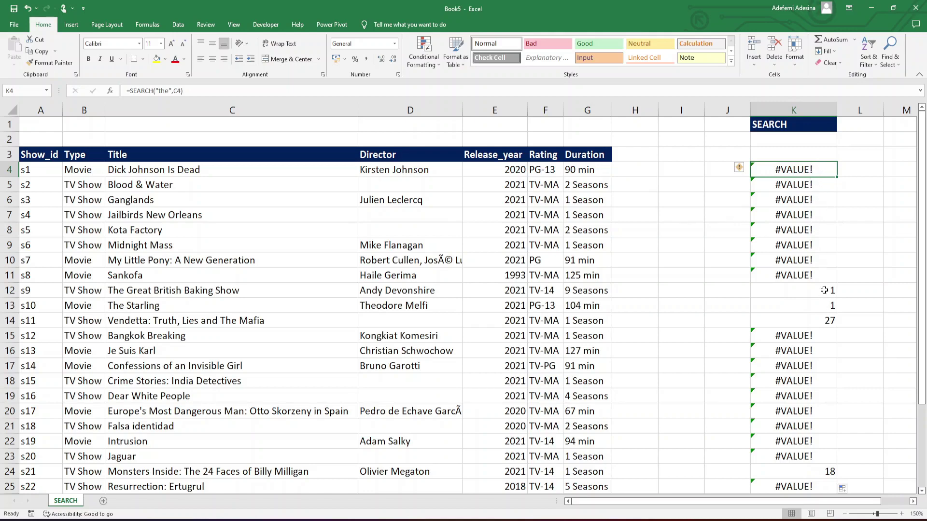
{"action": "left_click_drag", "start_coordinate": [826, 290], "coordinate": [829, 320]}
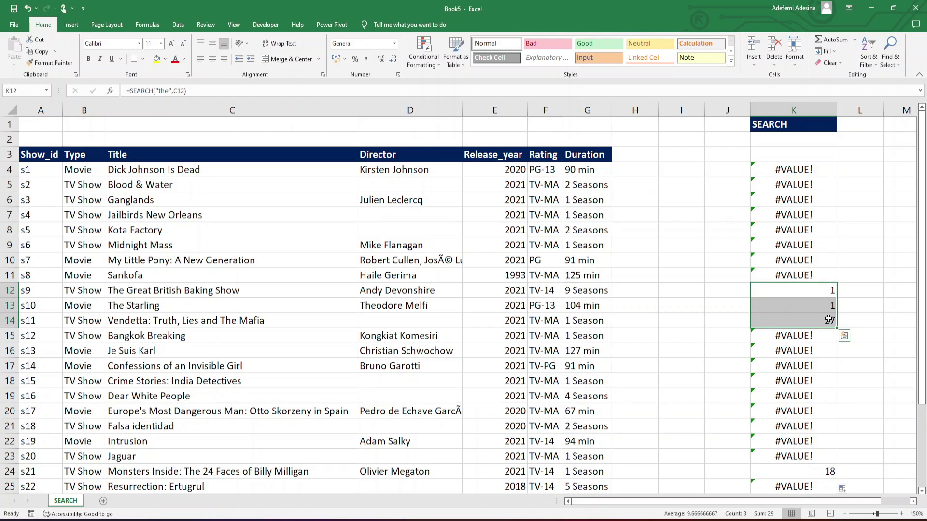
{"action": "left_click", "coordinate": [818, 290]}
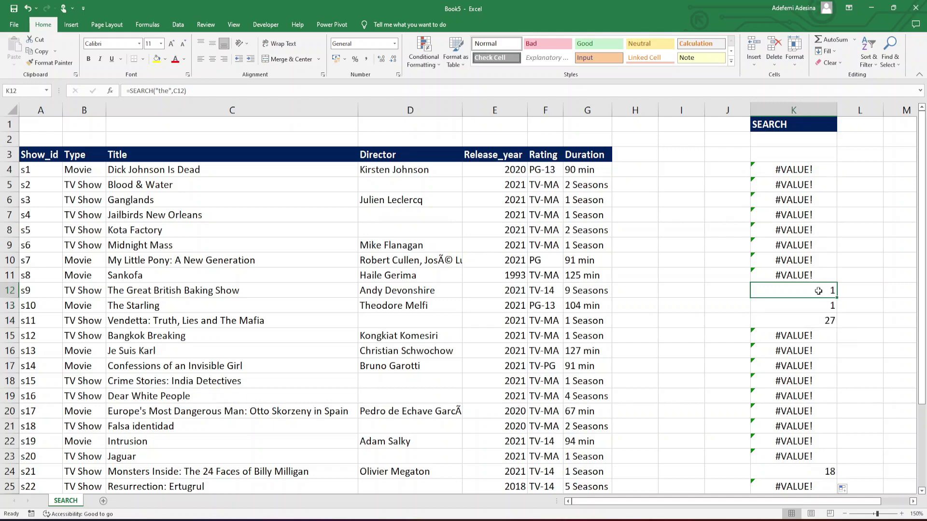